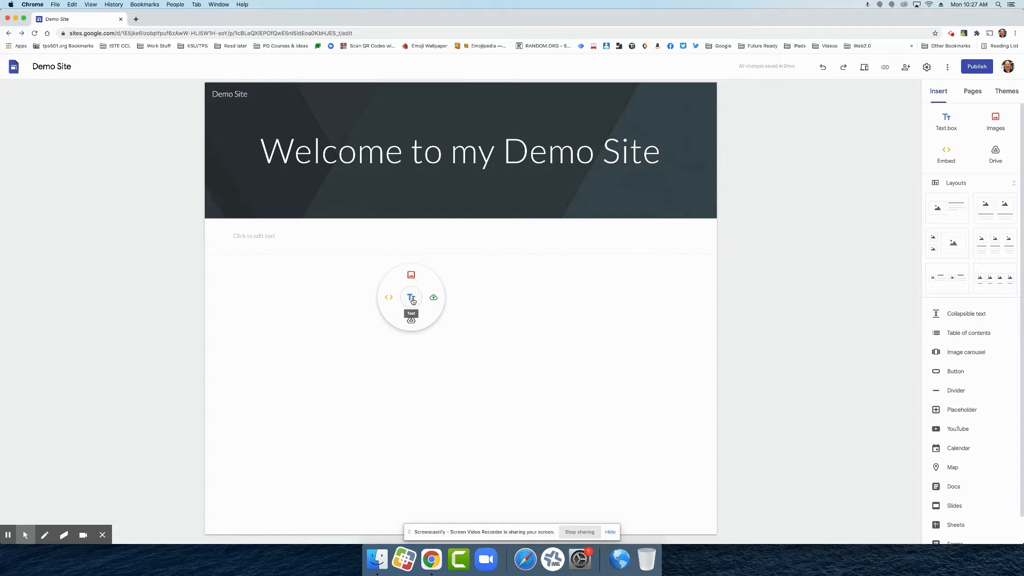
Insert another text box below the empty one, check the section background options, and delete the extra text section.
click(411, 298)
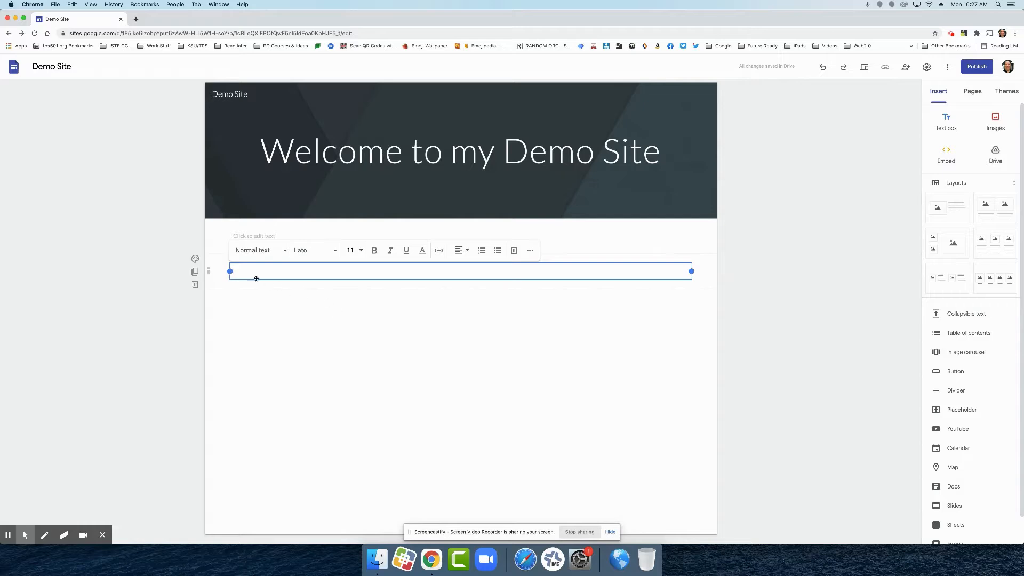
click(241, 292)
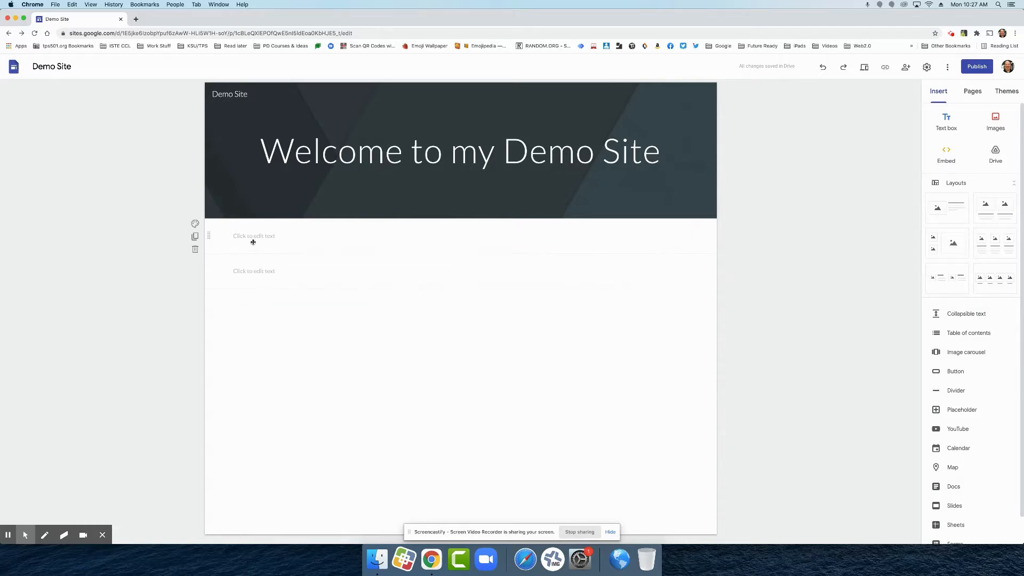
click(256, 235)
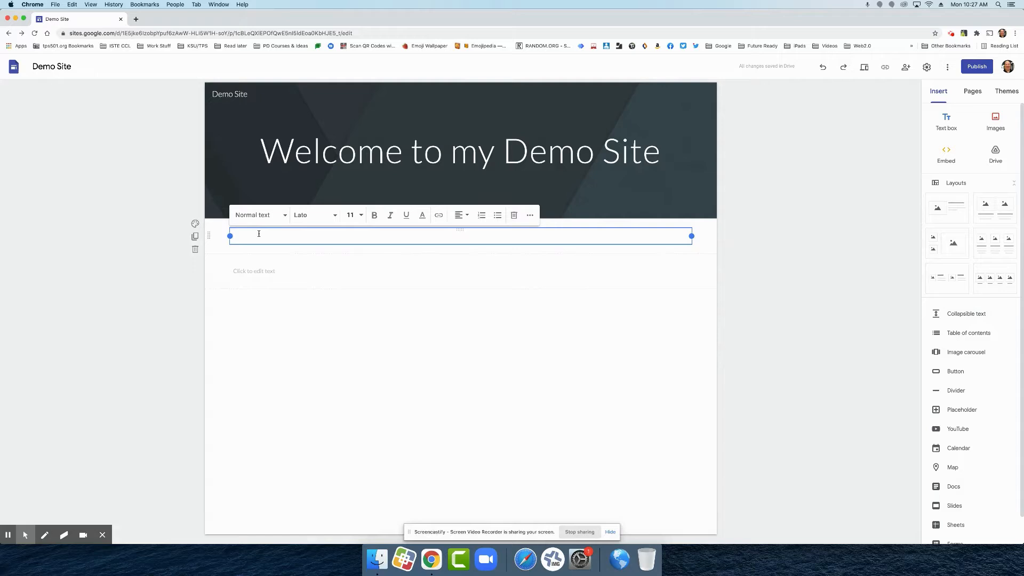
click(195, 225)
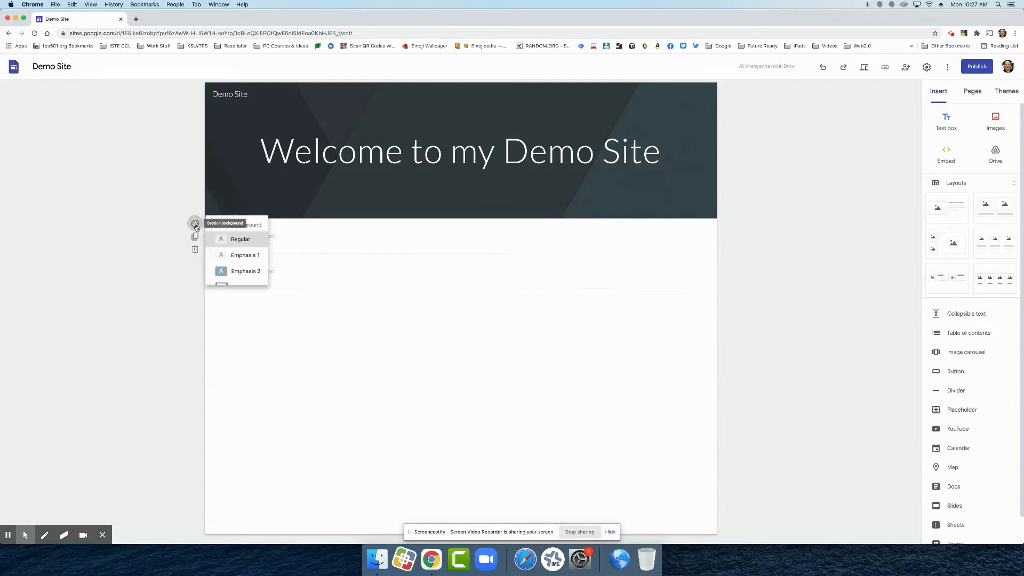
click(312, 235)
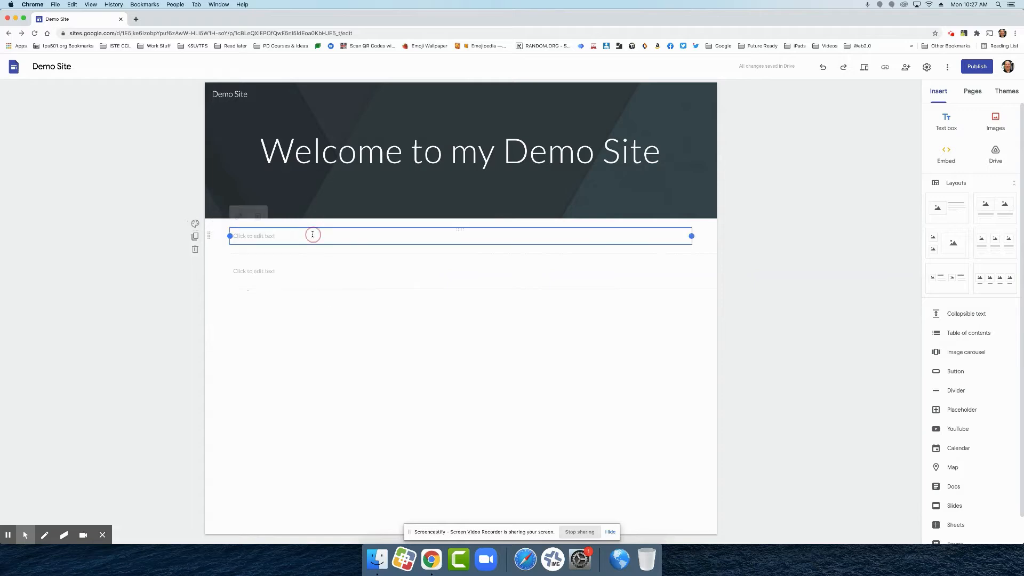
click(195, 249)
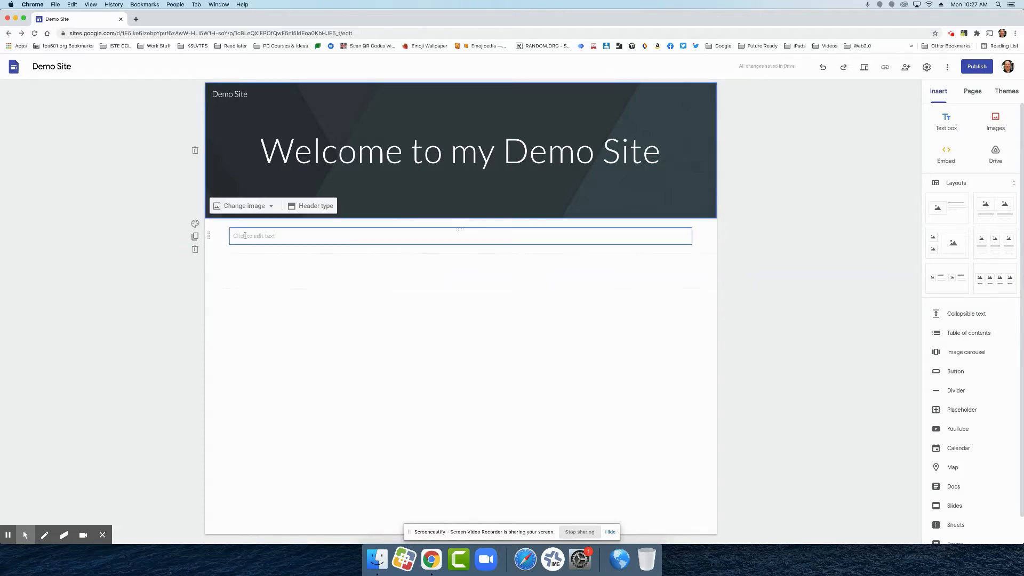
Enter "This is a text box" in the empty text box below the header.
click(245, 235)
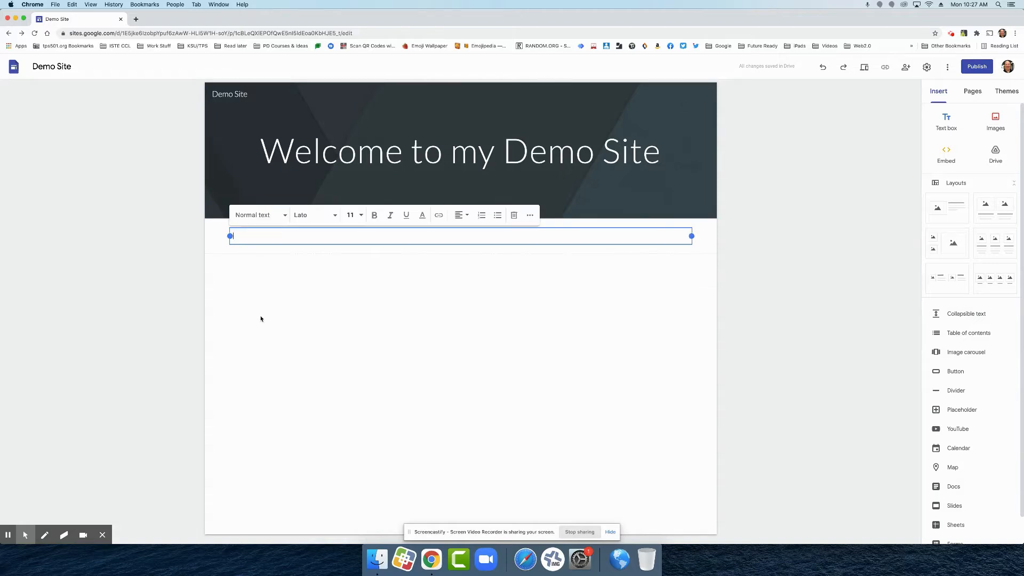
text(THis is a text box)
Review the text styles and fonts for the selected sentence, then open the Fonts dialog and examine its category and sort options.
drag(276, 237, 235, 236)
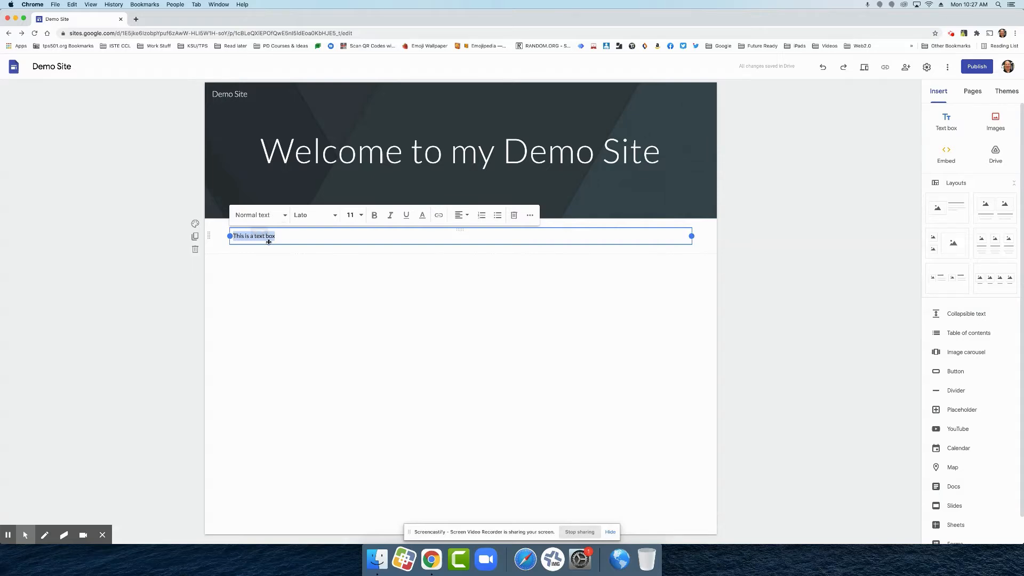
click(283, 216)
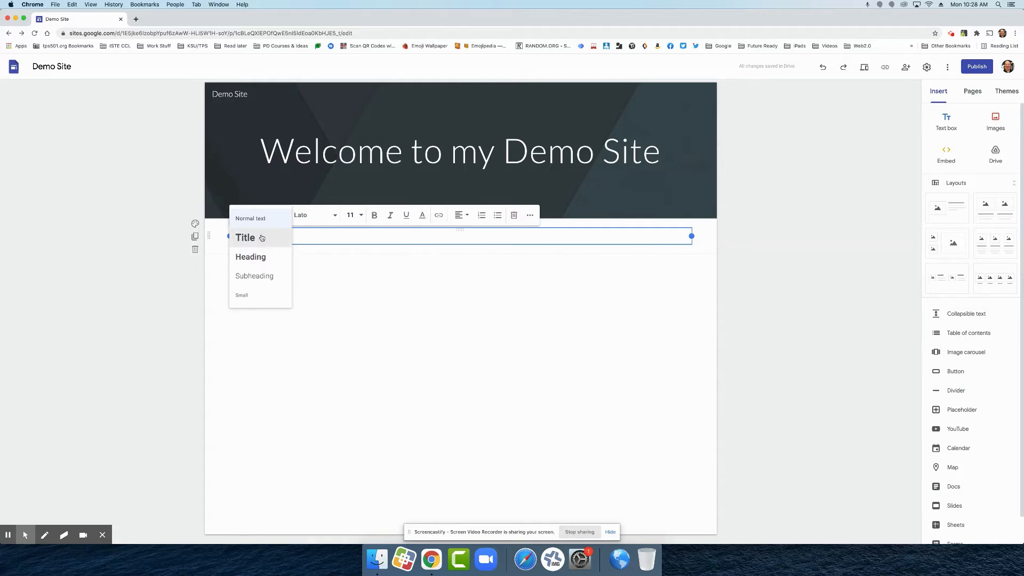
click(335, 217)
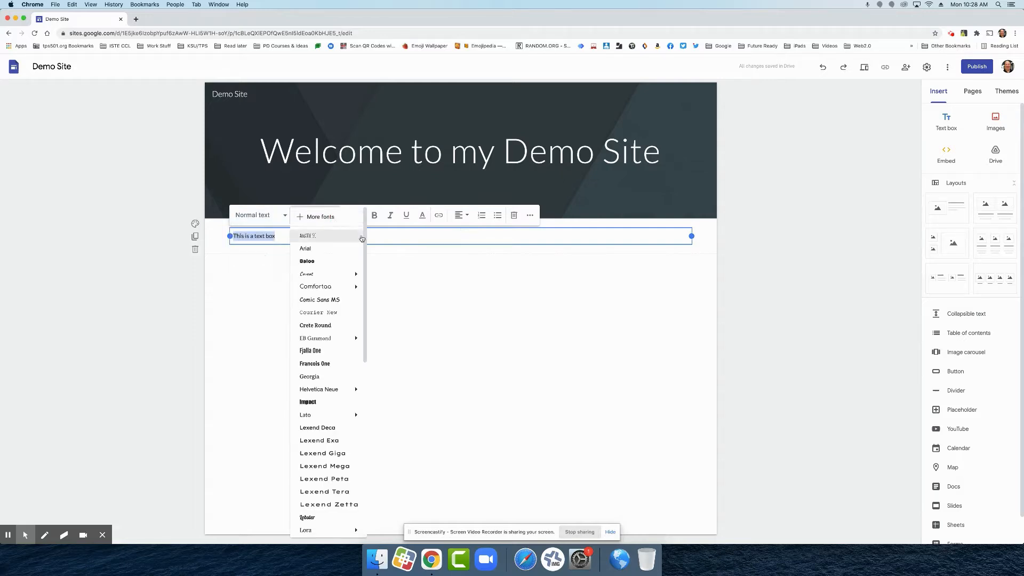
drag(366, 238, 342, 235)
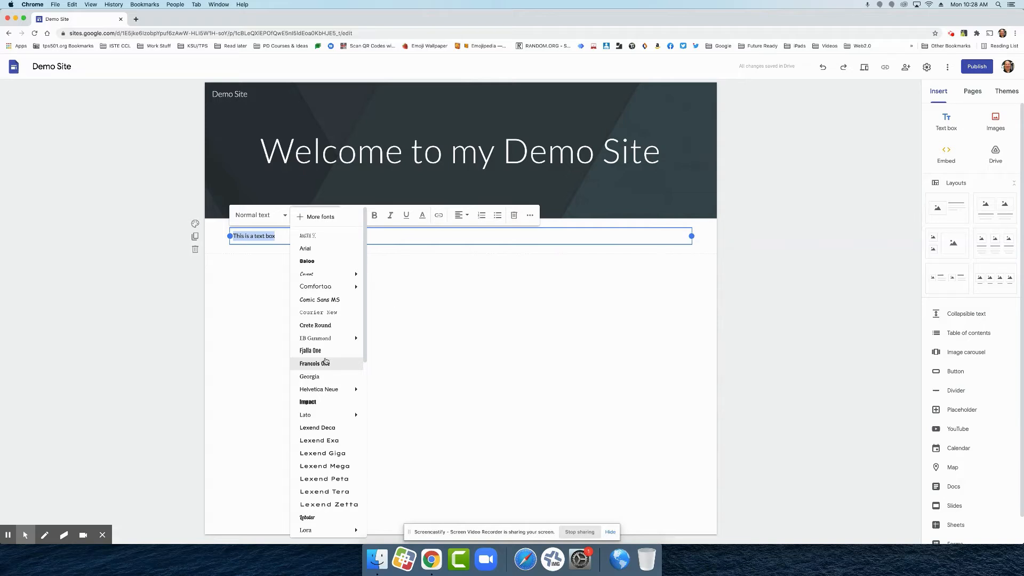
click(320, 219)
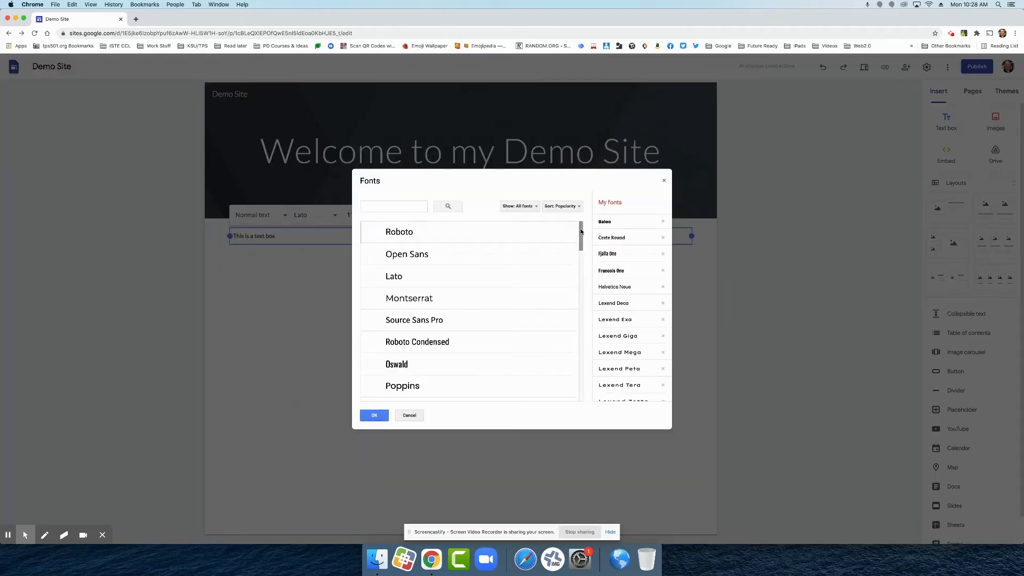
drag(581, 230, 573, 204)
click(528, 207)
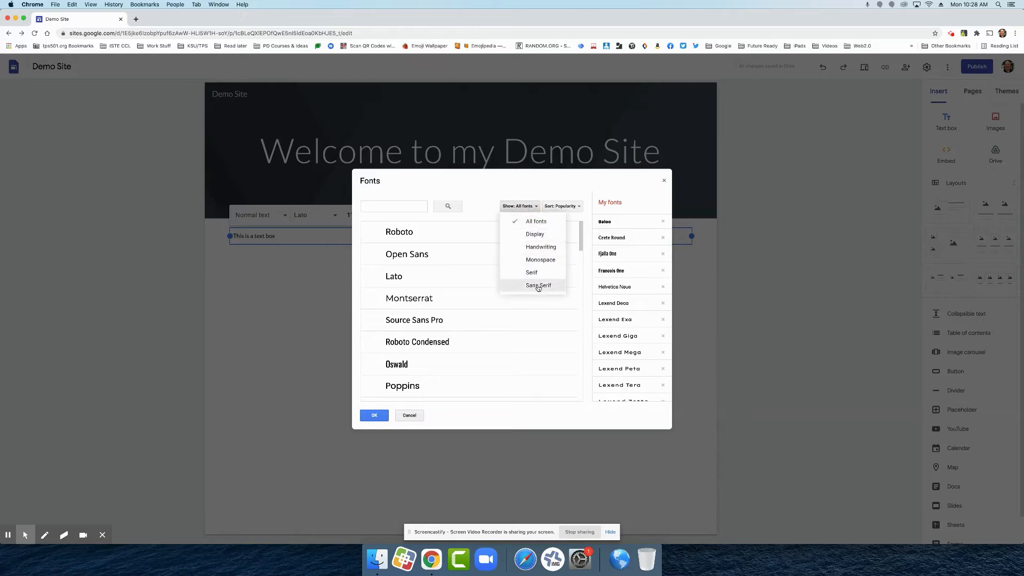
click(567, 204)
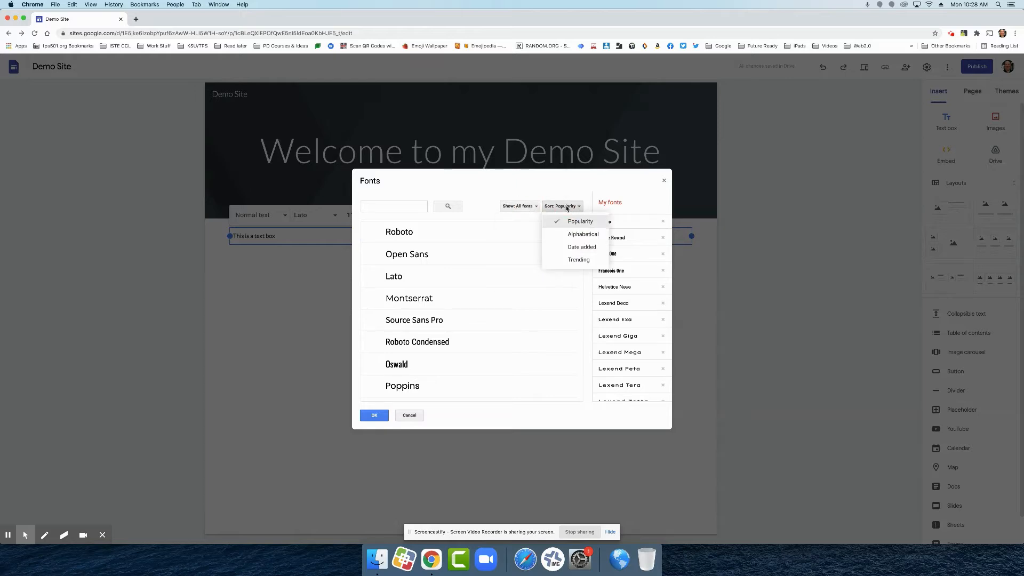
click(569, 185)
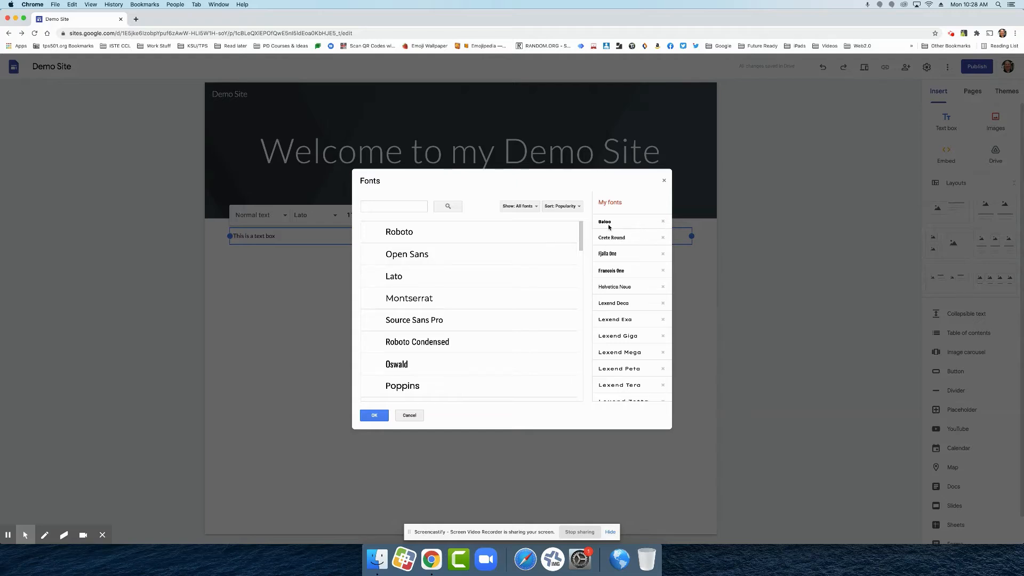
Remove Baloo from My fonts, add Open Sans, and apply the font selection.
click(663, 223)
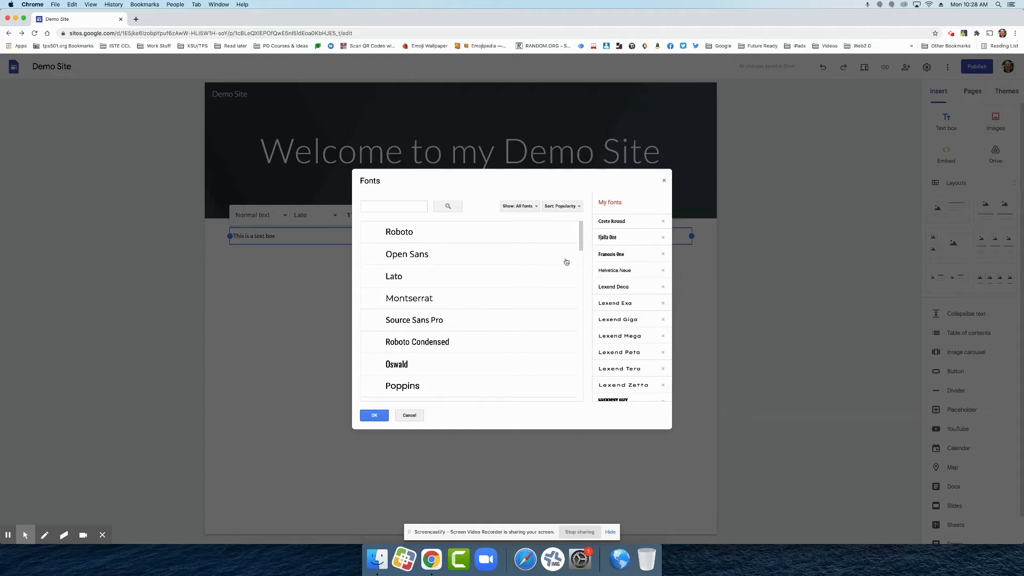
click(447, 254)
scroll(644, 337, down, 10)
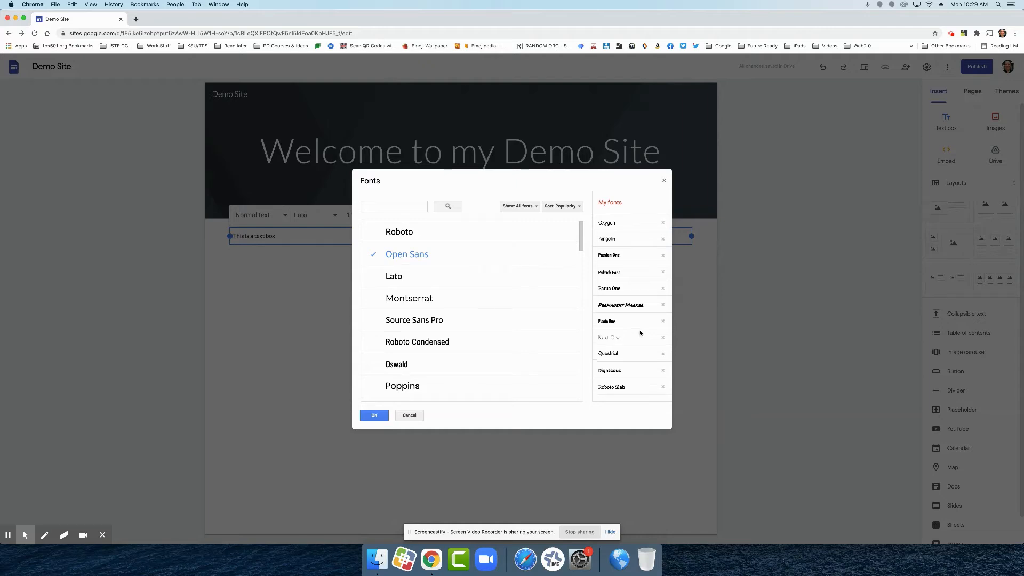
scroll(640, 332, up, 1)
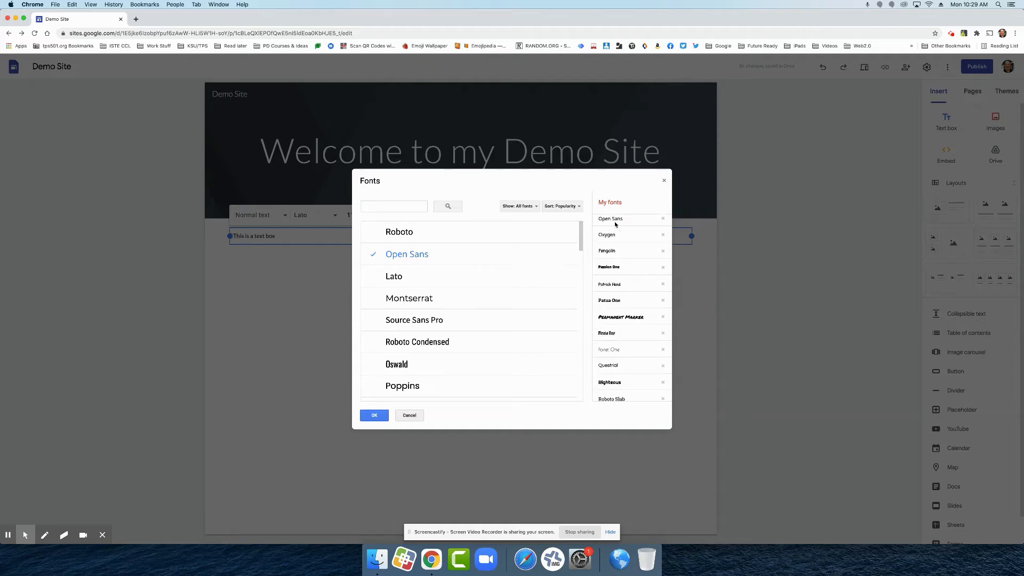
click(374, 415)
Set the font of the whole sentence "This is a text box" to Open Sans Normal.
click(325, 215)
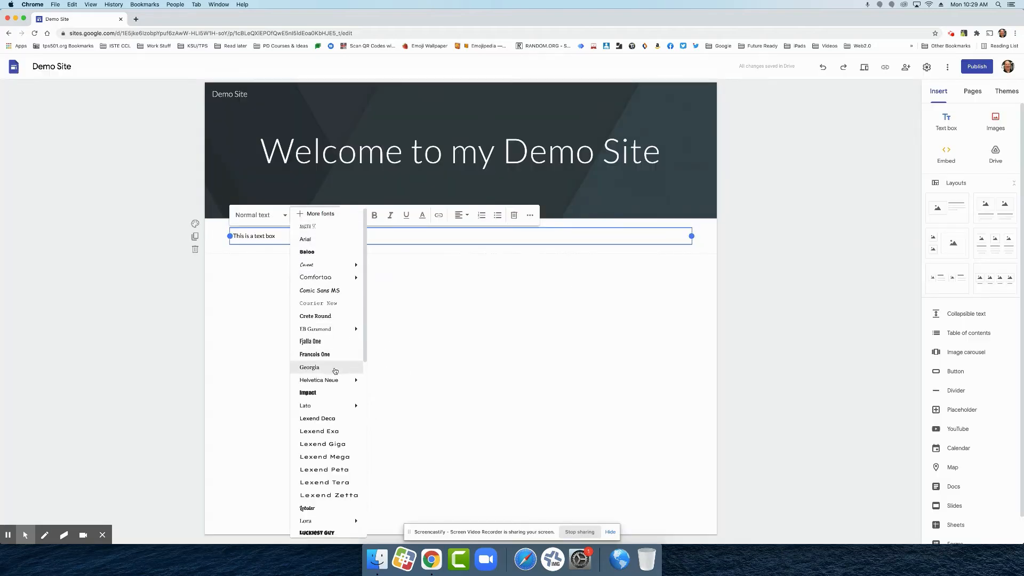
scroll(335, 370, down, 10)
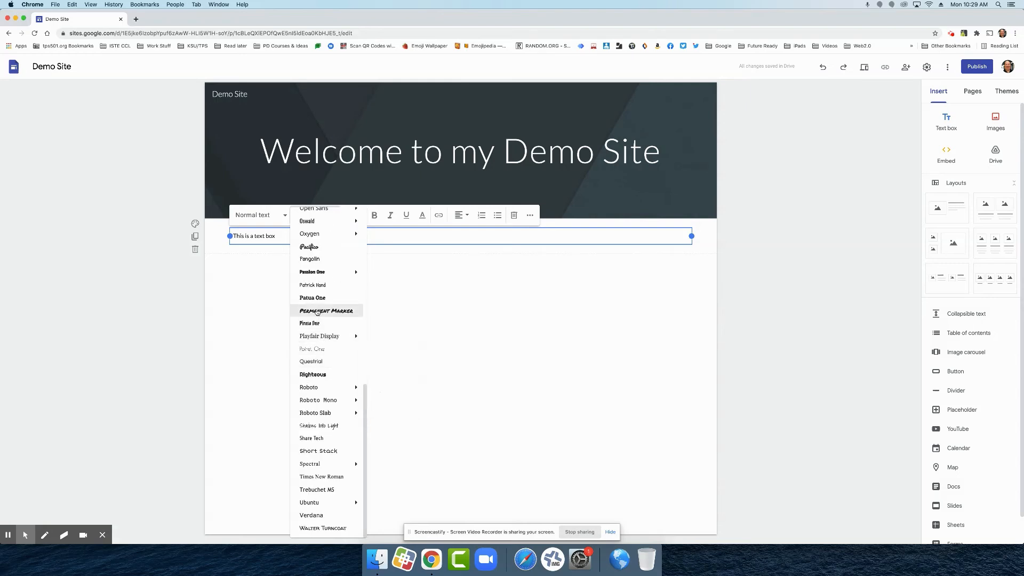
scroll(317, 322, up, 1)
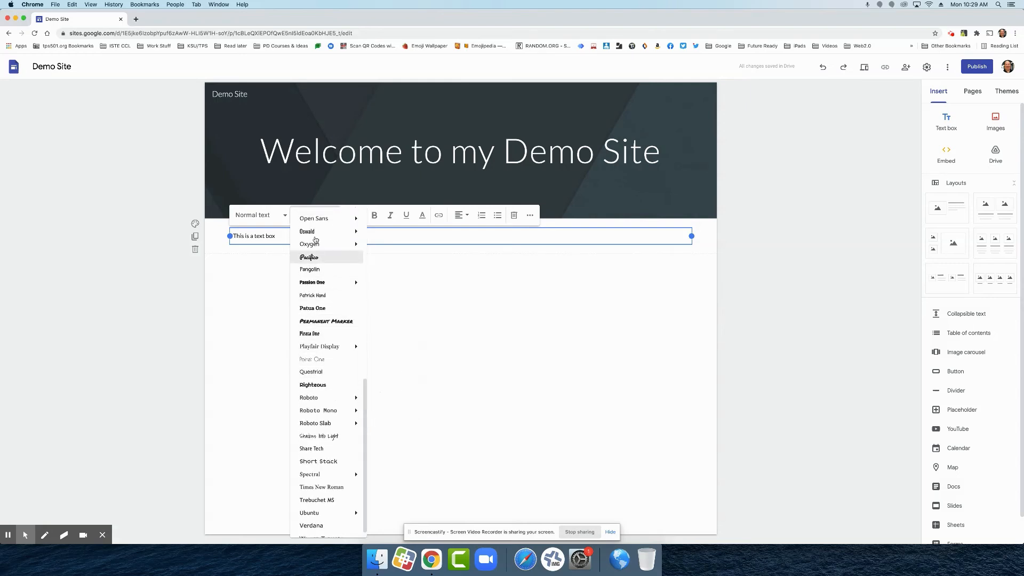
click(376, 261)
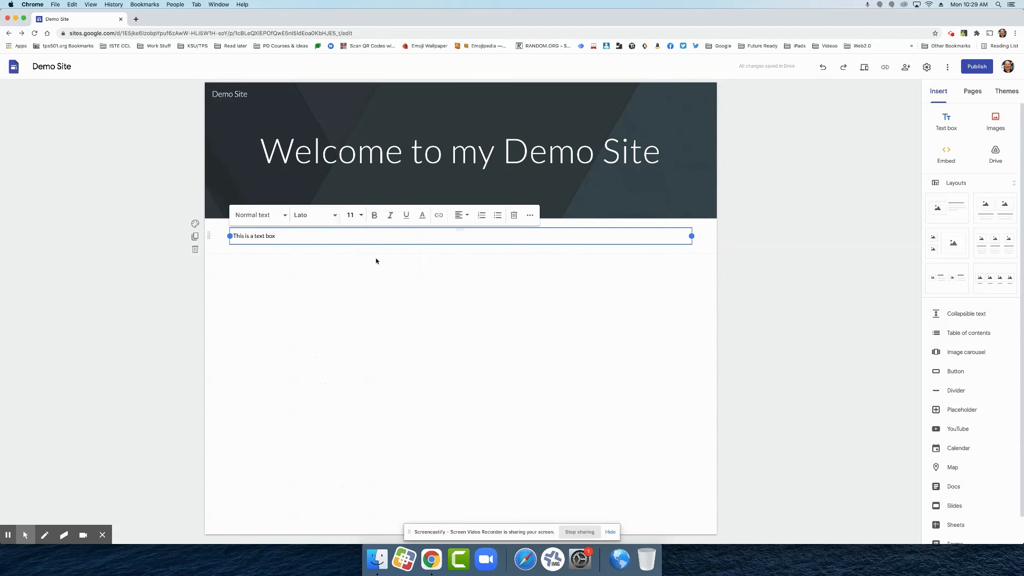
double_click(269, 236)
shift+click(230, 237)
click(316, 215)
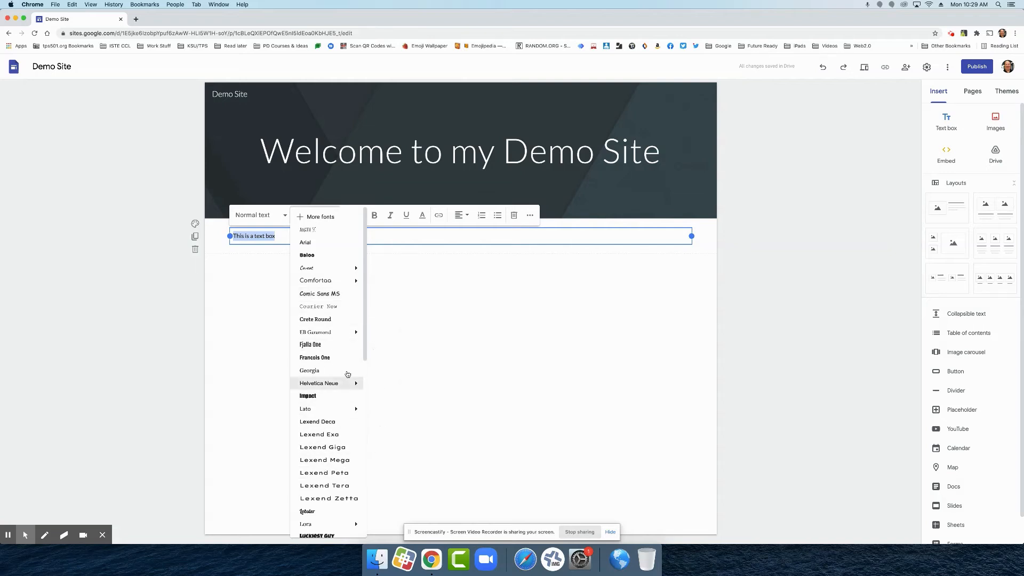
drag(365, 352, 367, 430)
mouse_move(330, 429)
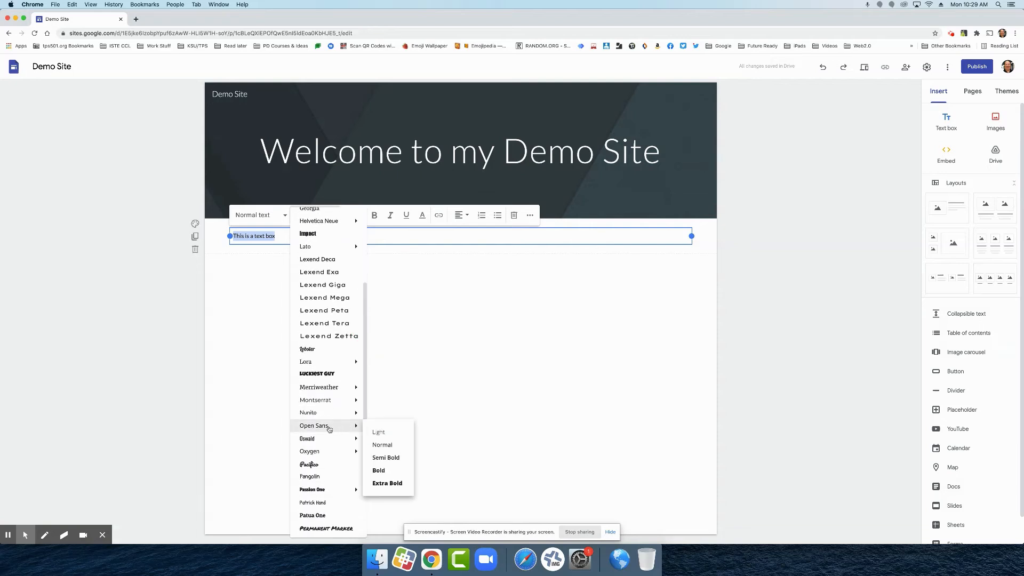
click(382, 445)
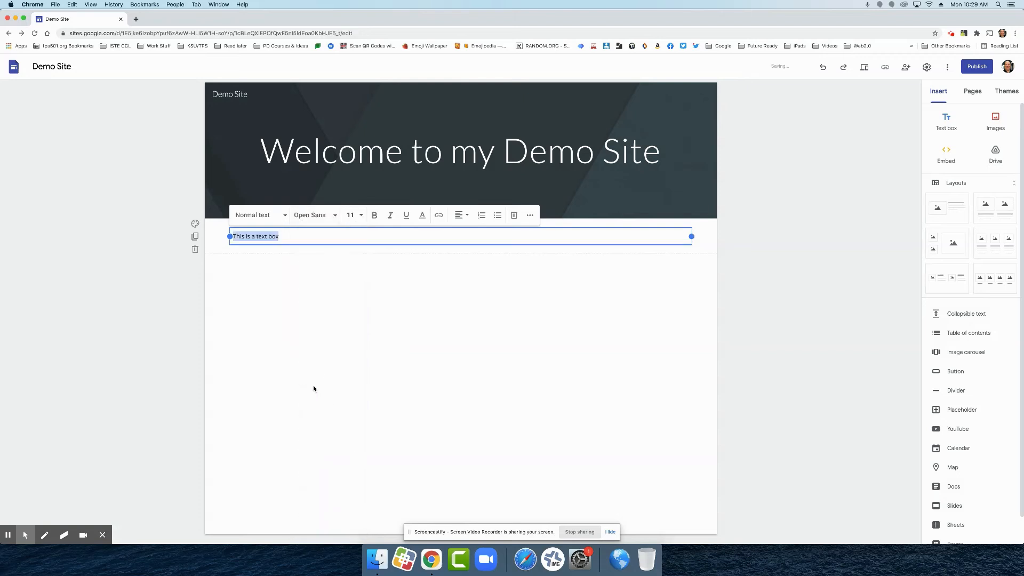
Set the selected sentence's font size to 12 and its text color to red.
click(361, 215)
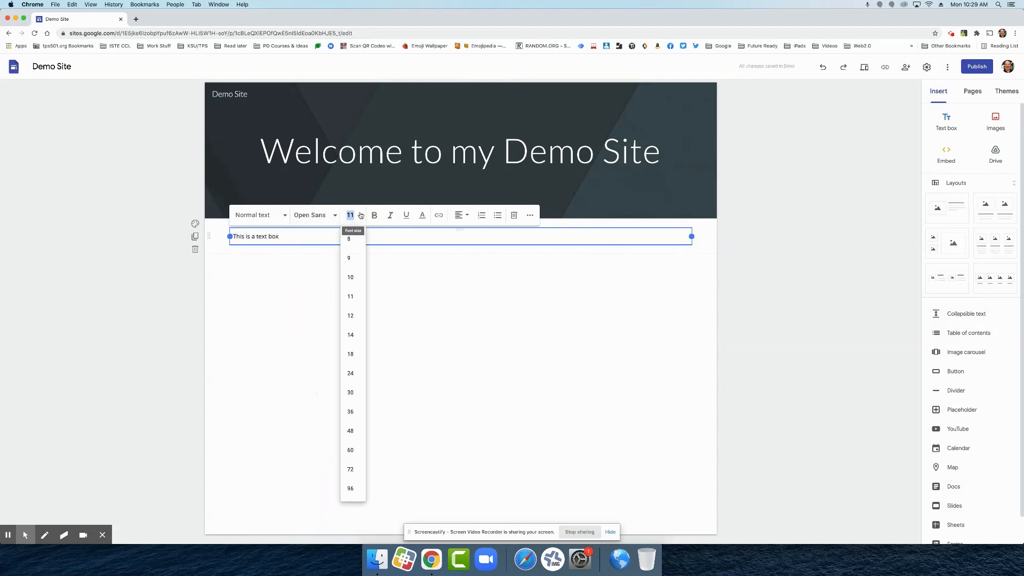
click(352, 322)
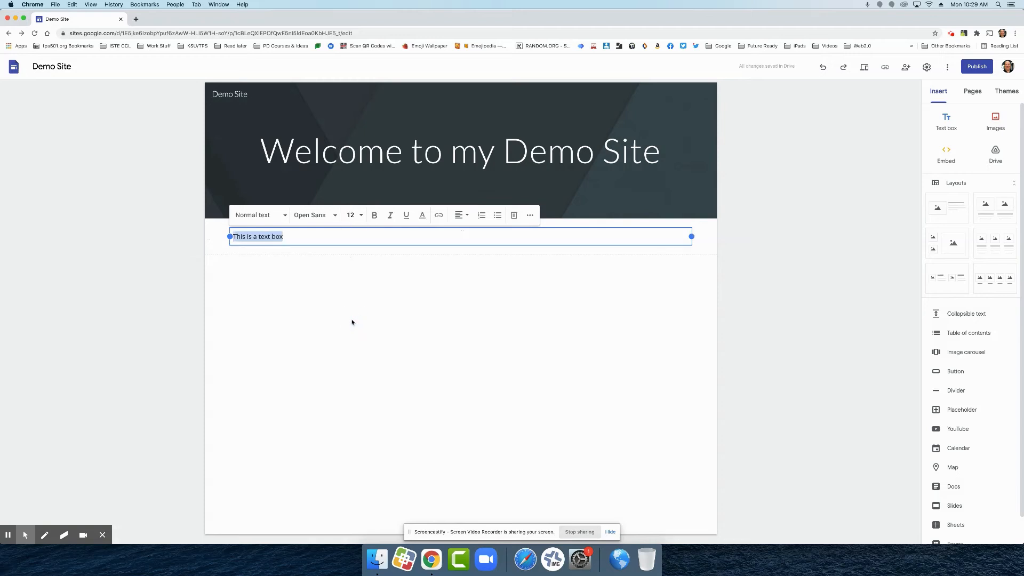
click(421, 216)
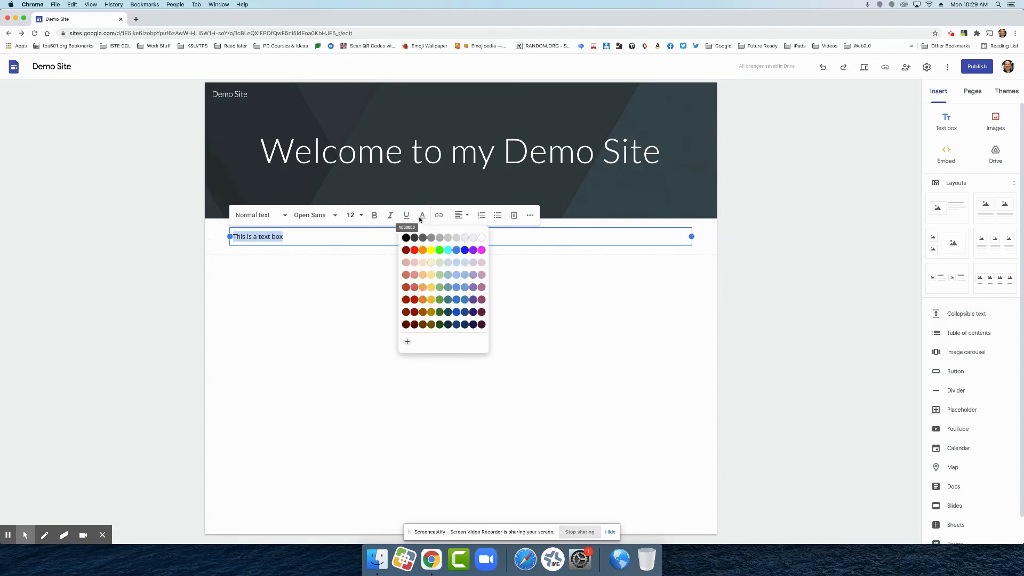
click(414, 249)
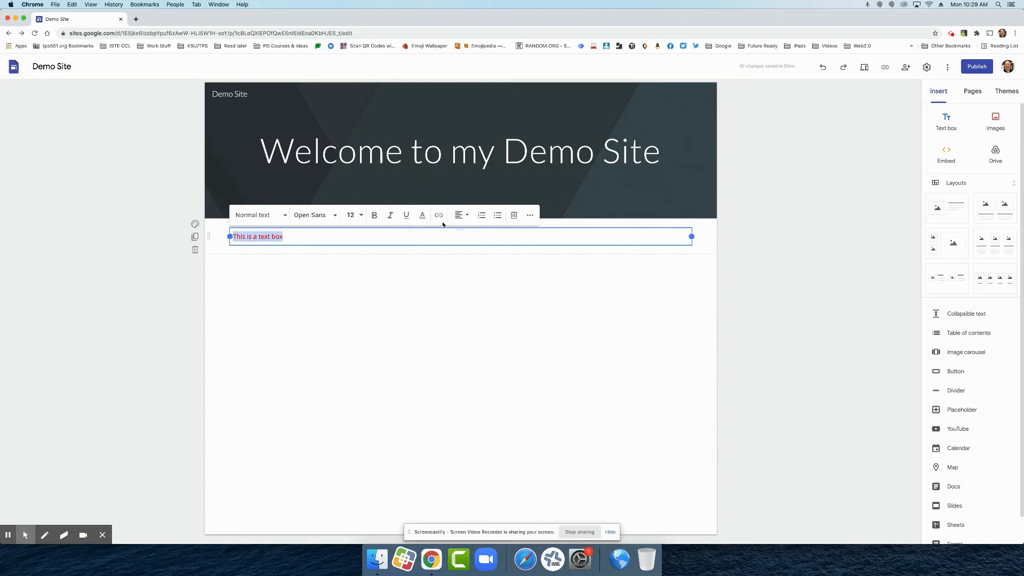
Examine the link and additional formatting options for the sentence, including line spacing, without applying any.
click(470, 218)
click(437, 218)
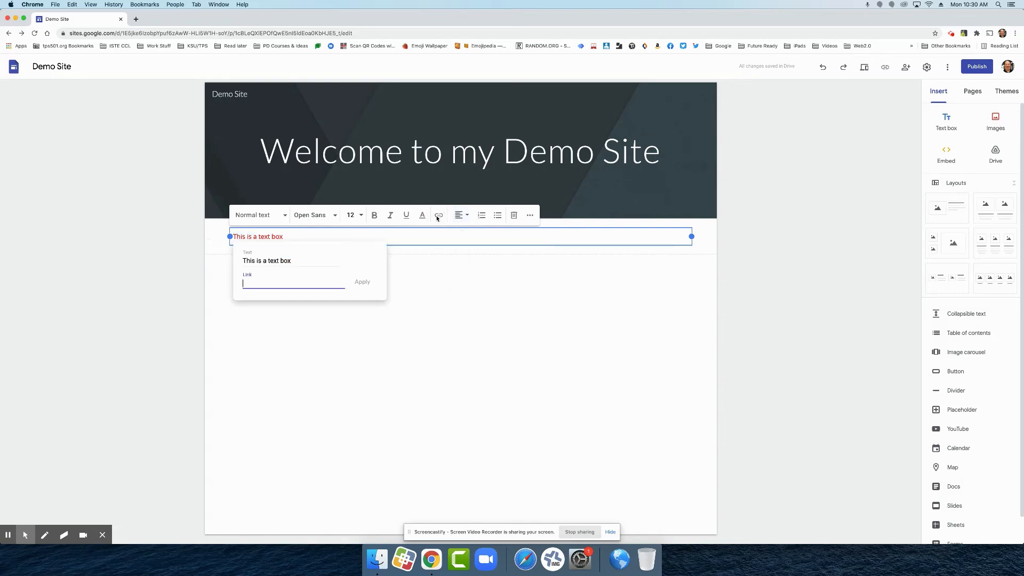
click(423, 235)
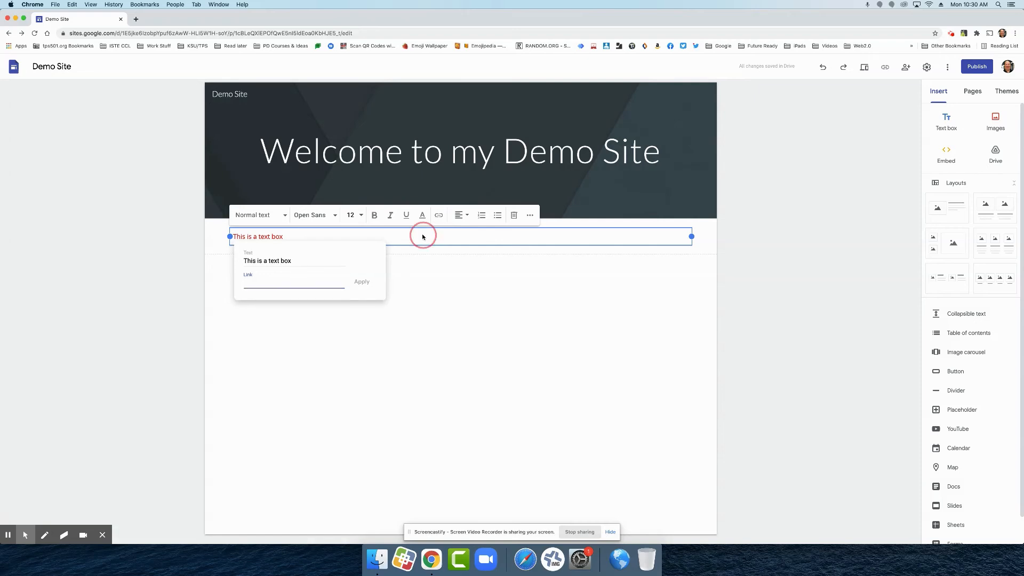
click(452, 238)
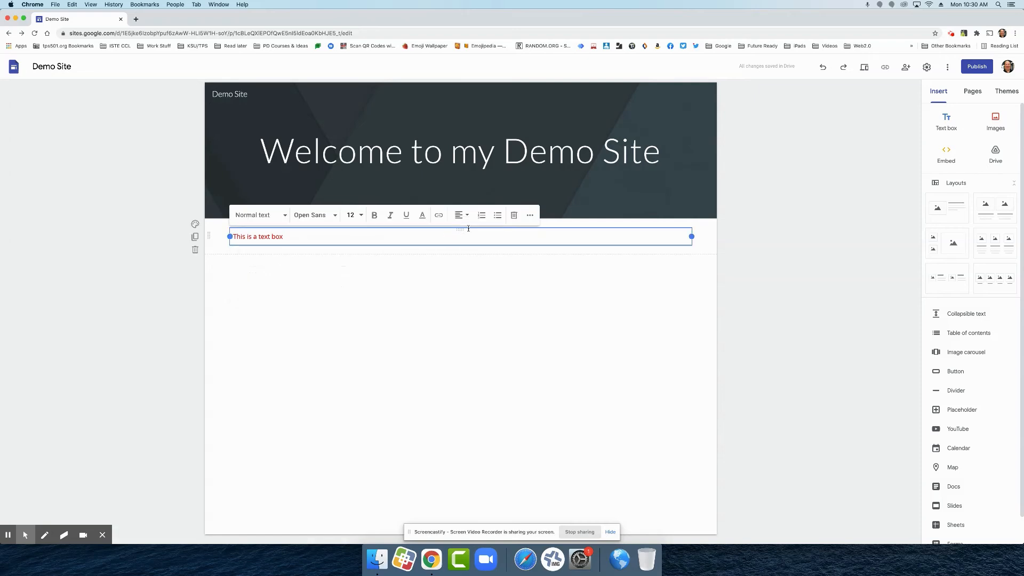
triple_click(498, 241)
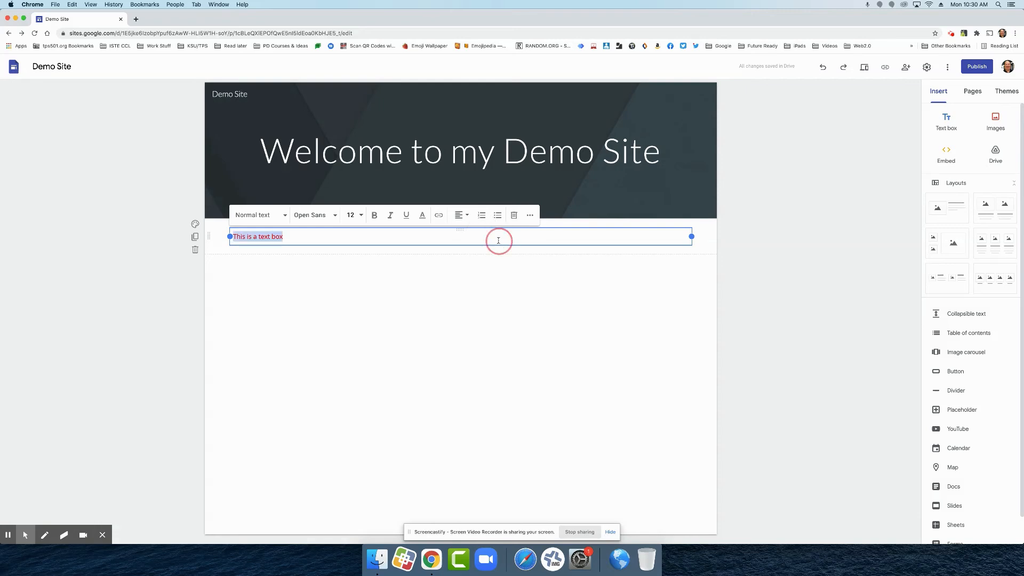
click(530, 216)
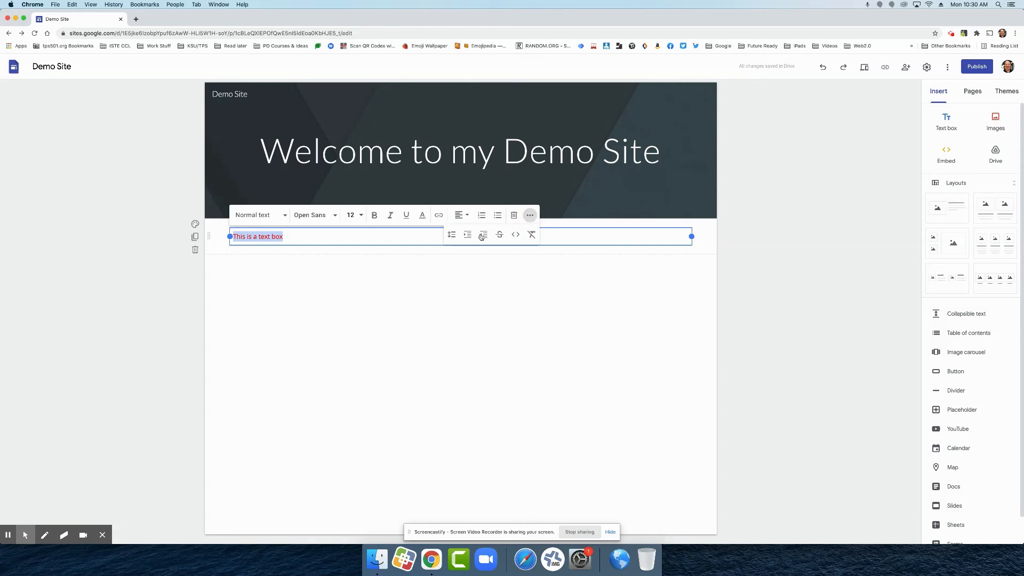
click(452, 236)
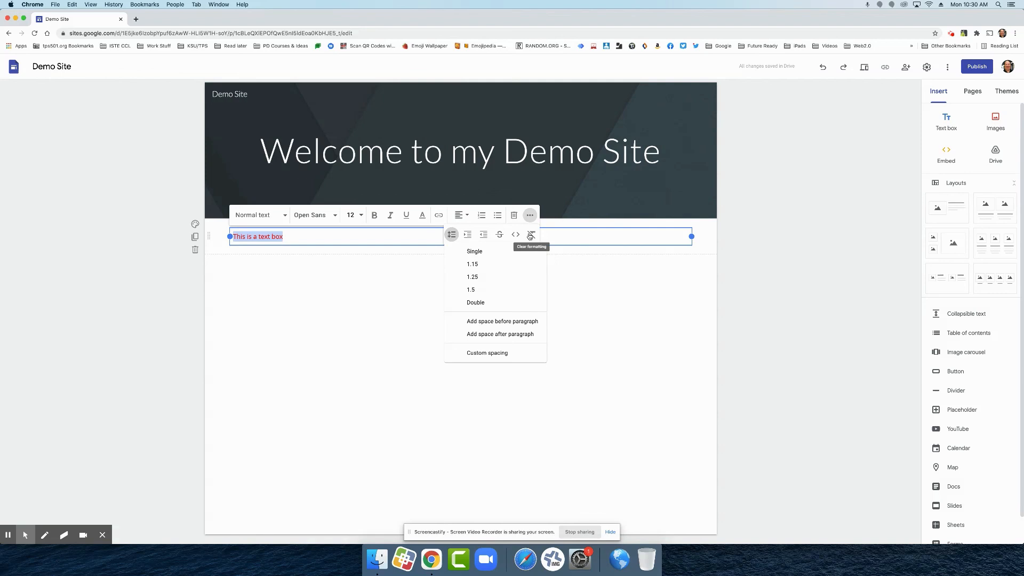
click(384, 237)
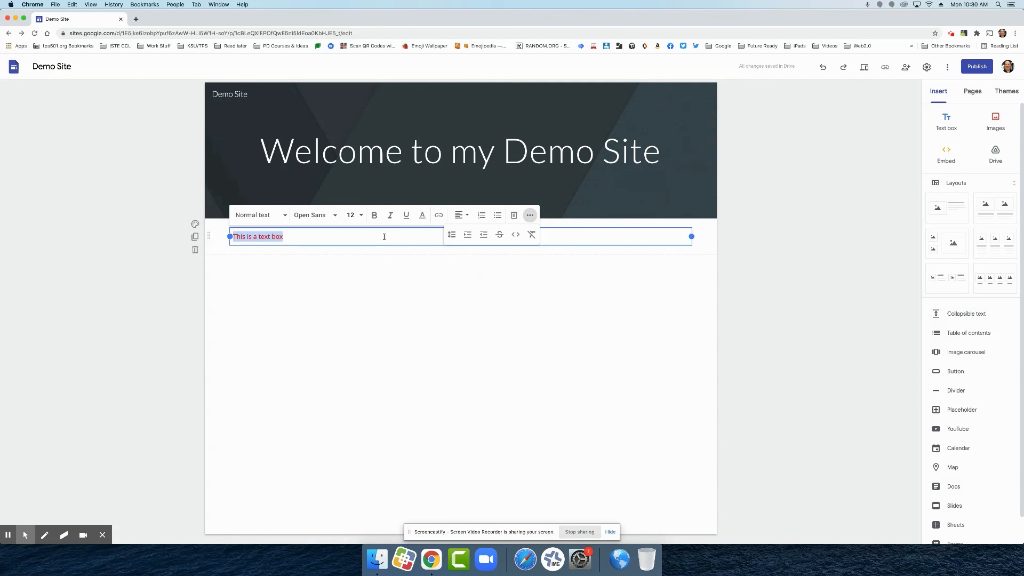